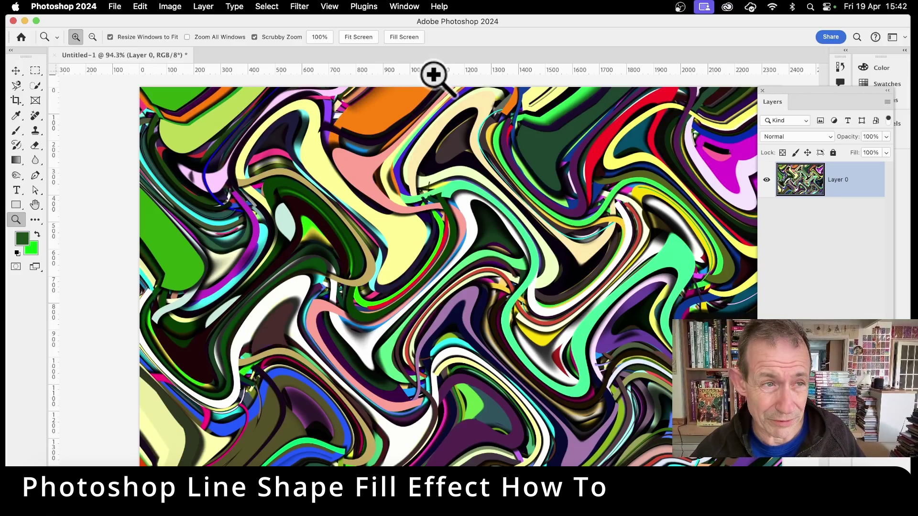
Step: Create a new blank 2374 × 1530 px document
{"action": "left_click", "coordinate": [115, 6]}
{"action": "key", "text": "Escape"}
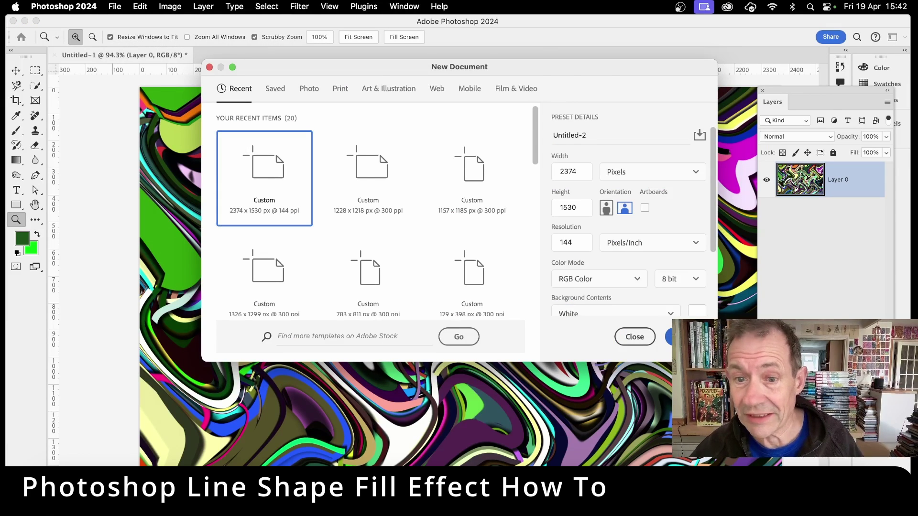
{"action": "key", "text": "Return"}
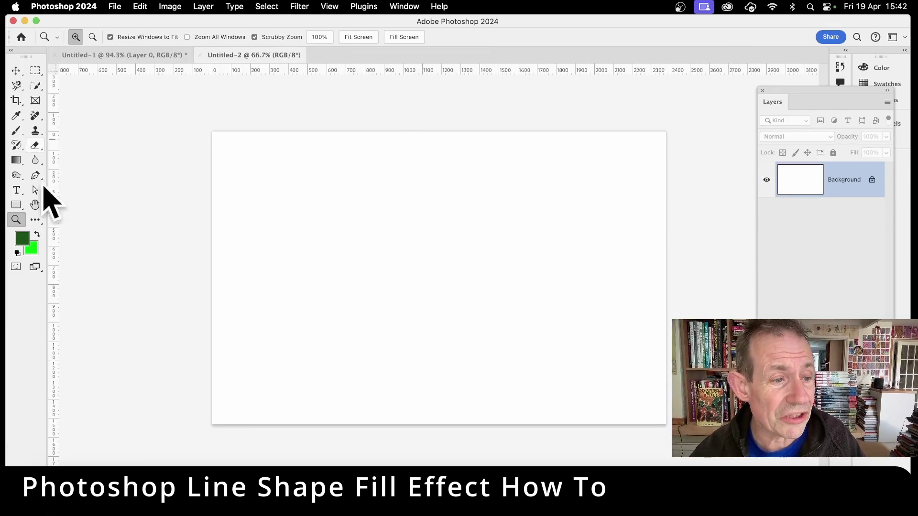
Step: Draw a grey 40 × 1320 px rectangle shape layer as a tall vertical bar
{"action": "left_click", "coordinate": [16, 206]}
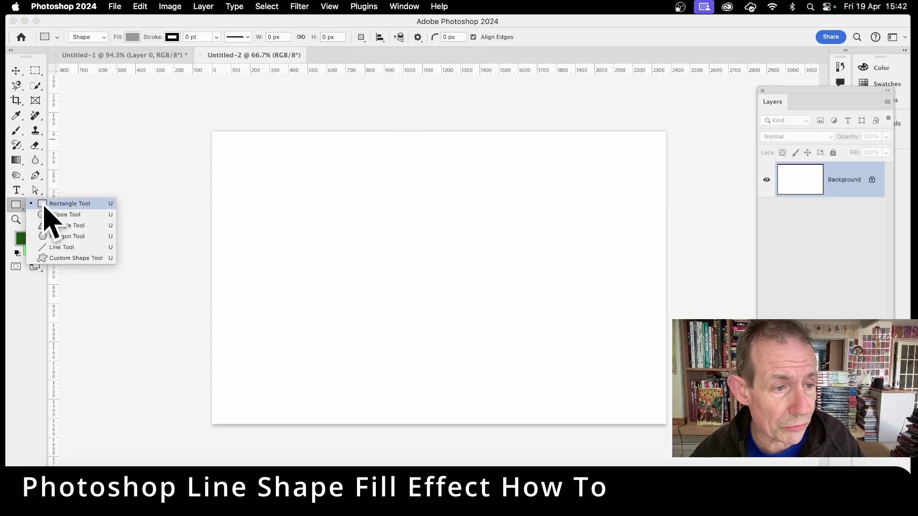
{"action": "left_click", "coordinate": [79, 205]}
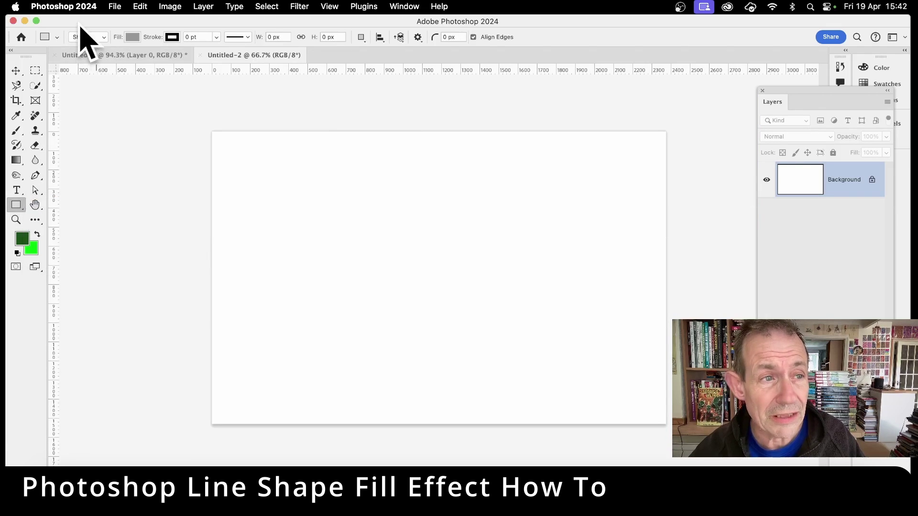
{"action": "left_click", "coordinate": [95, 38]}
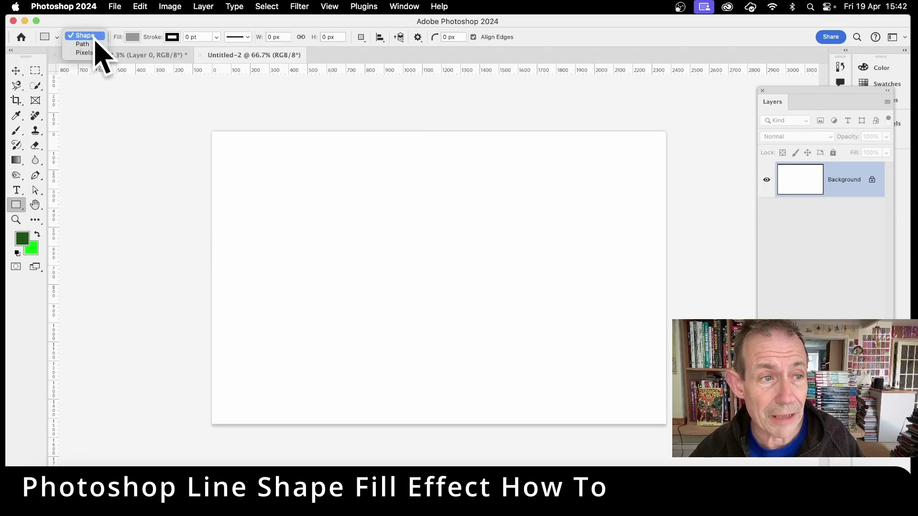
{"action": "left_click", "coordinate": [95, 37]}
{"action": "left_click", "coordinate": [133, 37]}
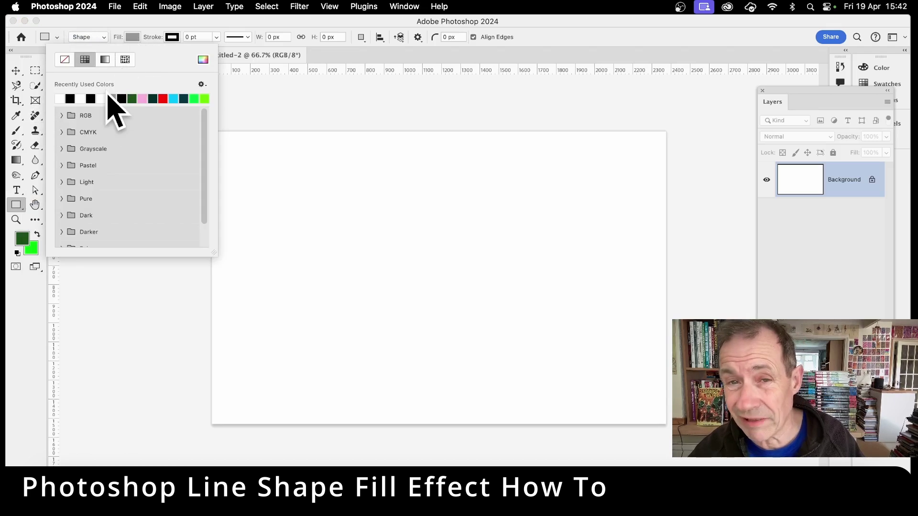
{"action": "left_click", "coordinate": [325, 163]}
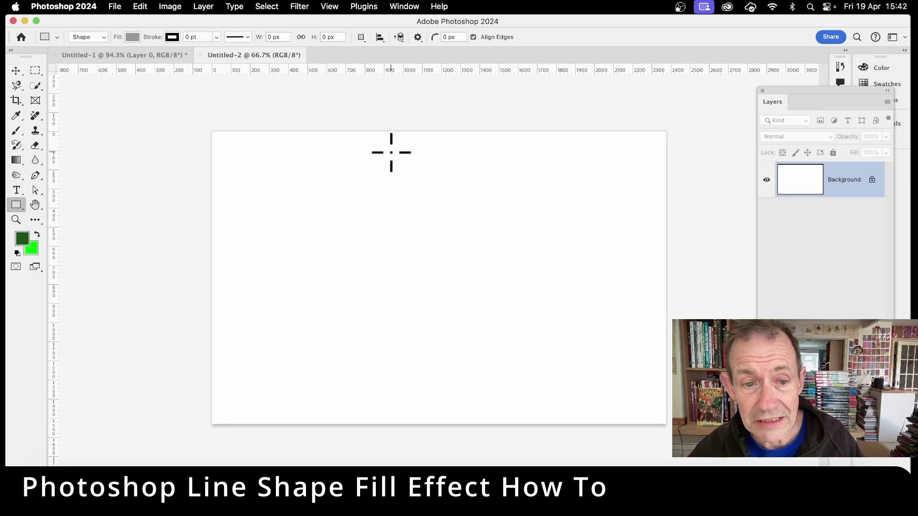
{"action": "left_click_drag", "start_coordinate": [391, 152], "coordinate": [398, 404]}
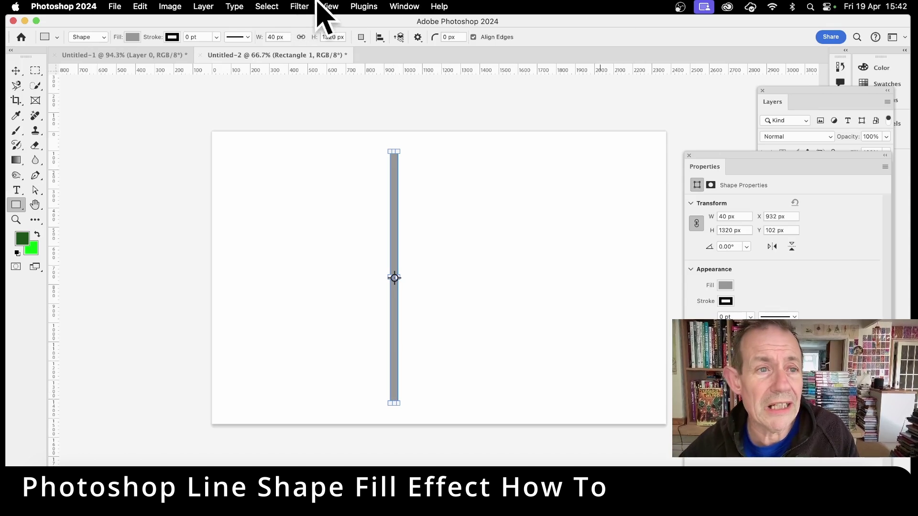
Step: Add a Multiply drop shadow to Rectangle 1 with spread raised to 28%
{"action": "left_click", "coordinate": [197, 6]}
{"action": "mouse_move", "coordinate": [231, 125]}
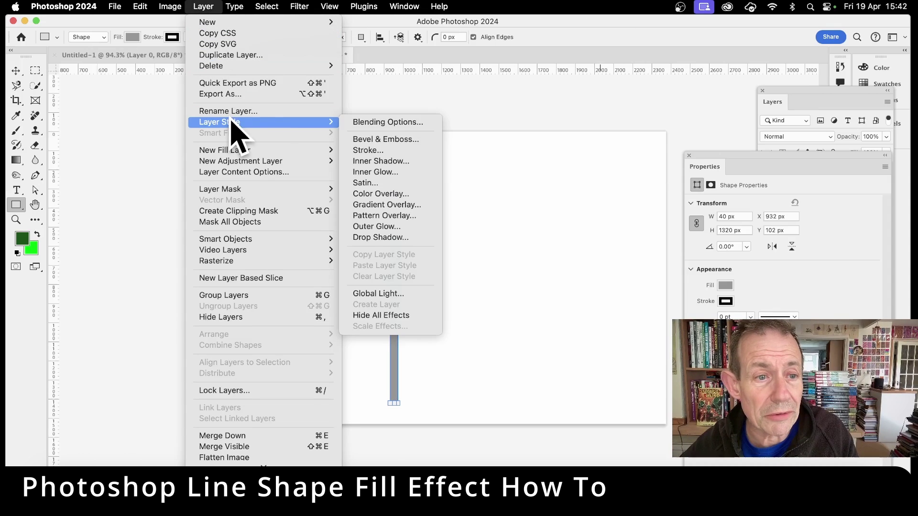
{"action": "left_click", "coordinate": [395, 238]}
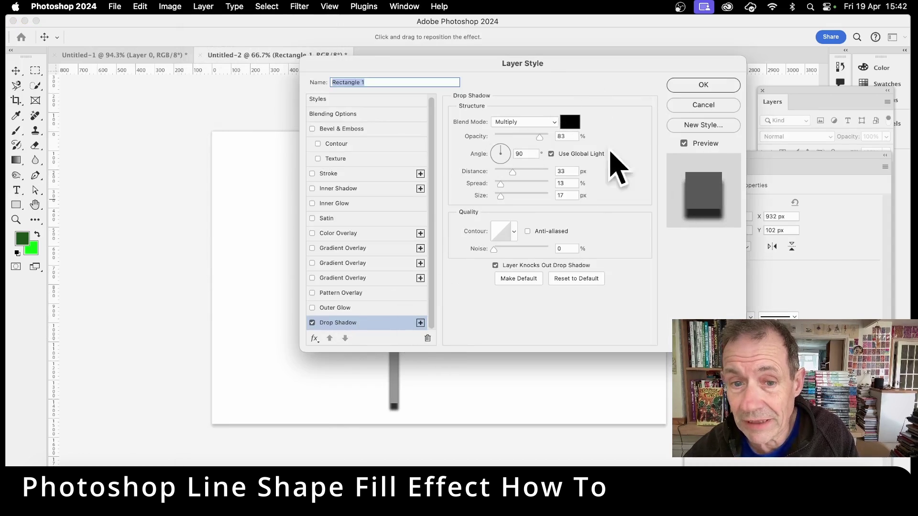
{"action": "left_click_drag", "start_coordinate": [496, 183], "coordinate": [498, 184]}
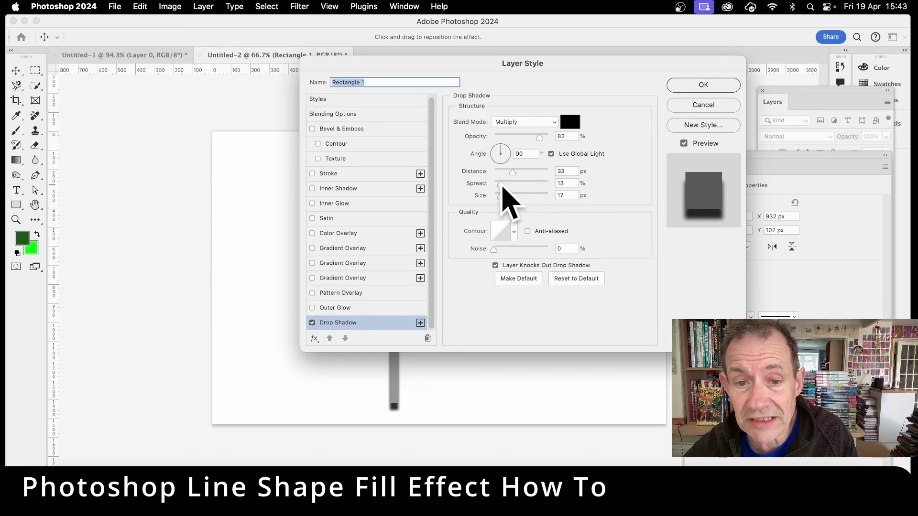
{"action": "left_click_drag", "start_coordinate": [491, 62], "coordinate": [603, 56]}
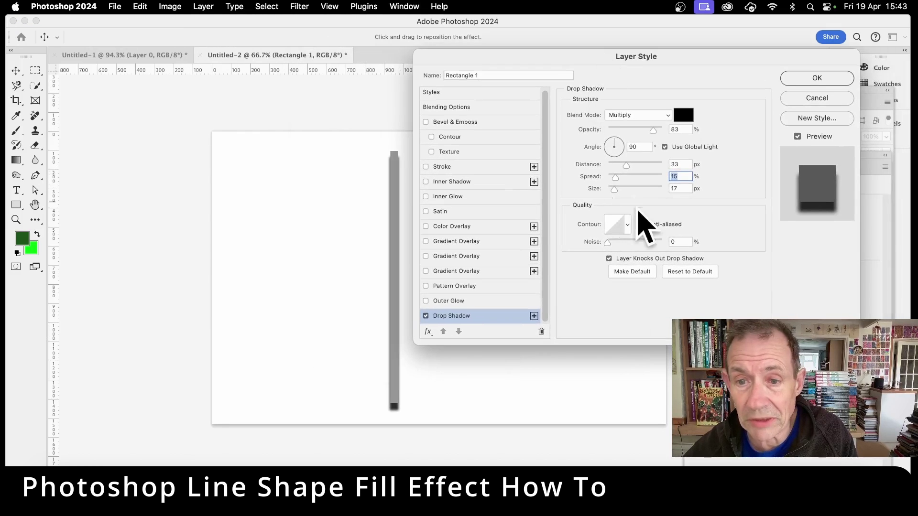
{"action": "left_click_drag", "start_coordinate": [619, 177], "coordinate": [622, 177]}
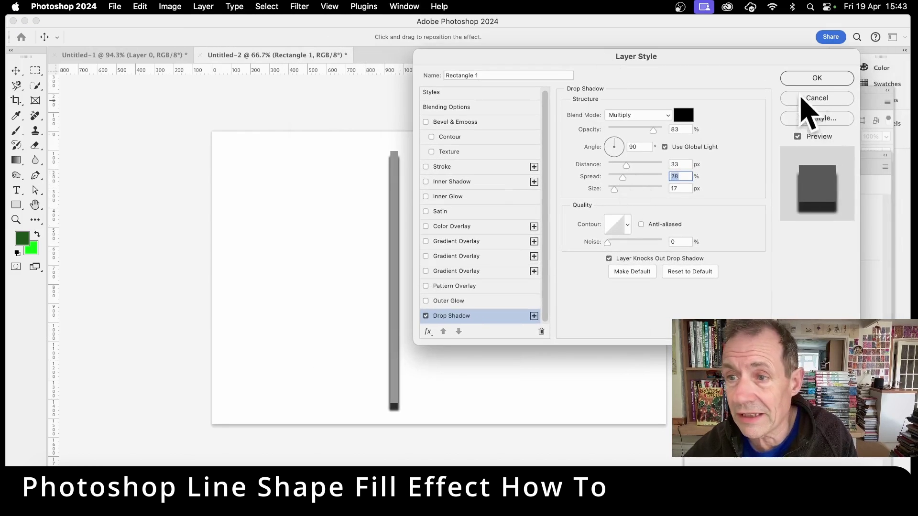
{"action": "left_click", "coordinate": [811, 81]}
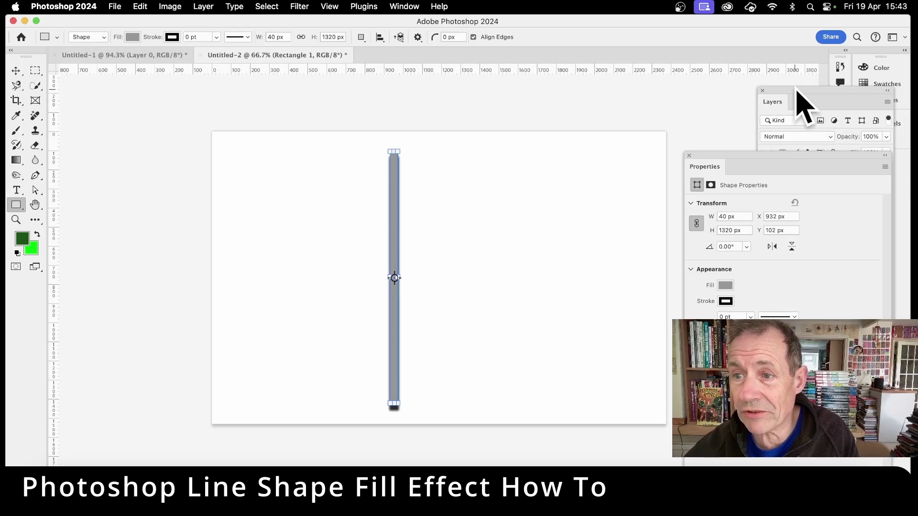
Step: Hide the white Background layer so the bar sits on transparency
{"action": "left_click", "coordinate": [798, 105]}
{"action": "left_click_drag", "start_coordinate": [827, 90], "coordinate": [616, 95]}
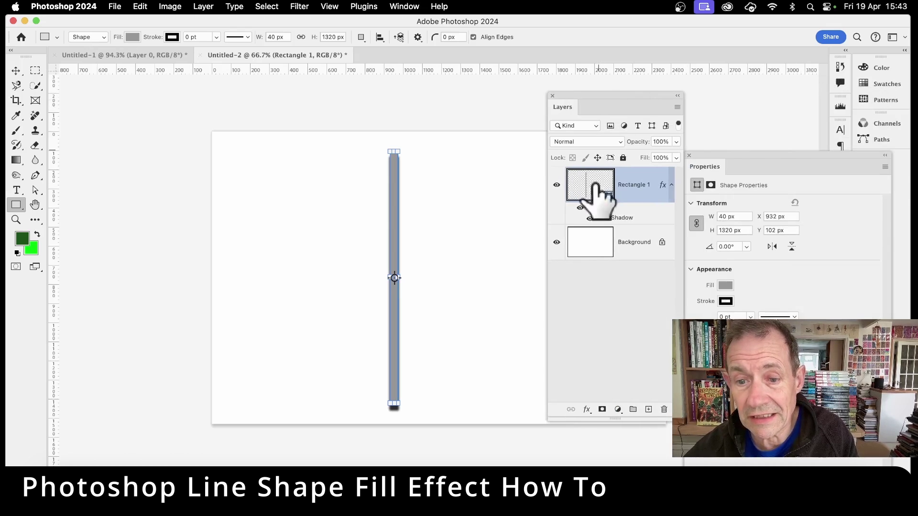
{"action": "left_click", "coordinate": [557, 242]}
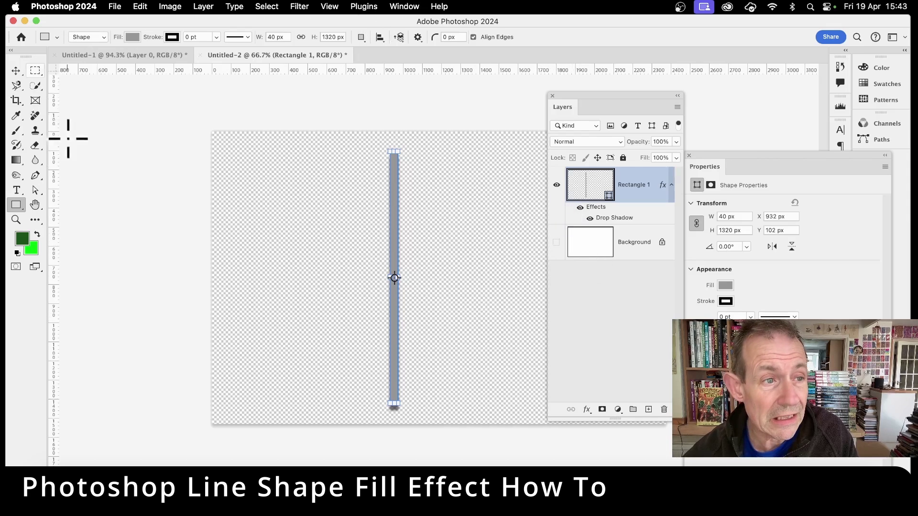
Step: Draw a rectangular marquee around the bar, leaving a margin on all sides
{"action": "left_click", "coordinate": [35, 72]}
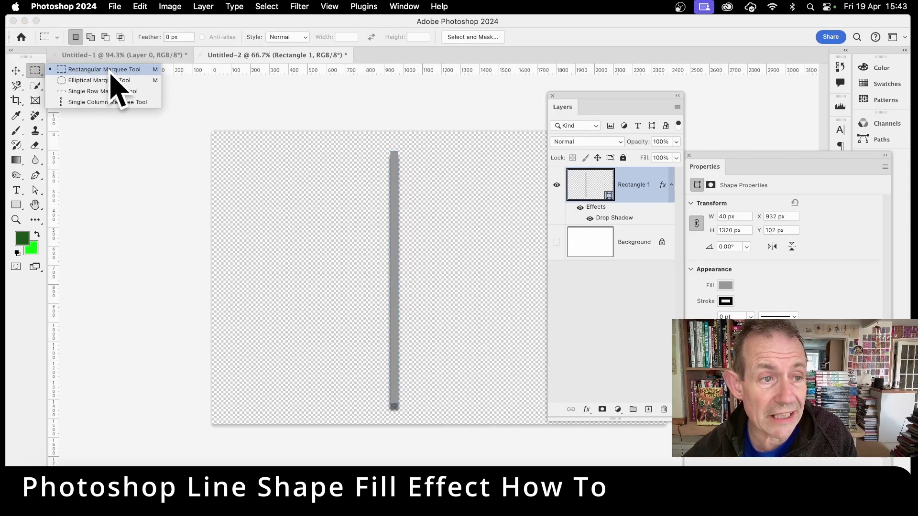
{"action": "left_click", "coordinate": [104, 70]}
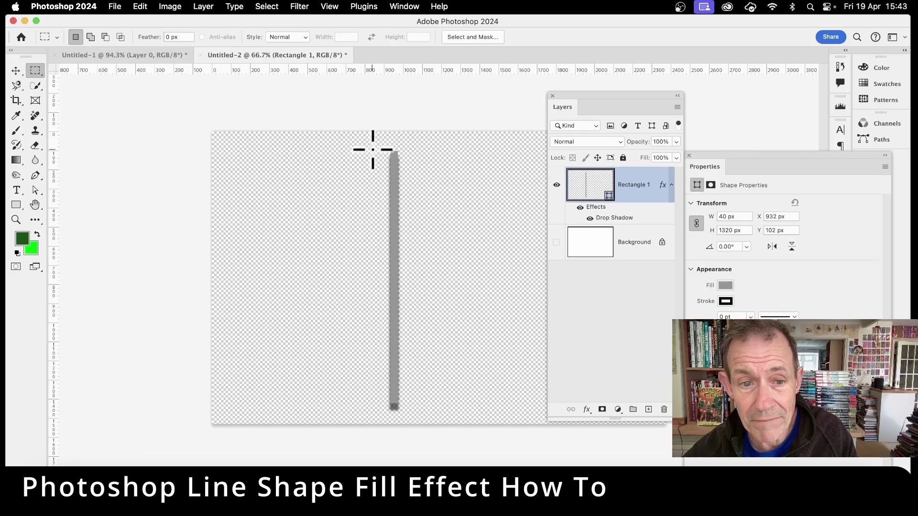
{"action": "left_click_drag", "start_coordinate": [375, 144], "coordinate": [411, 418]}
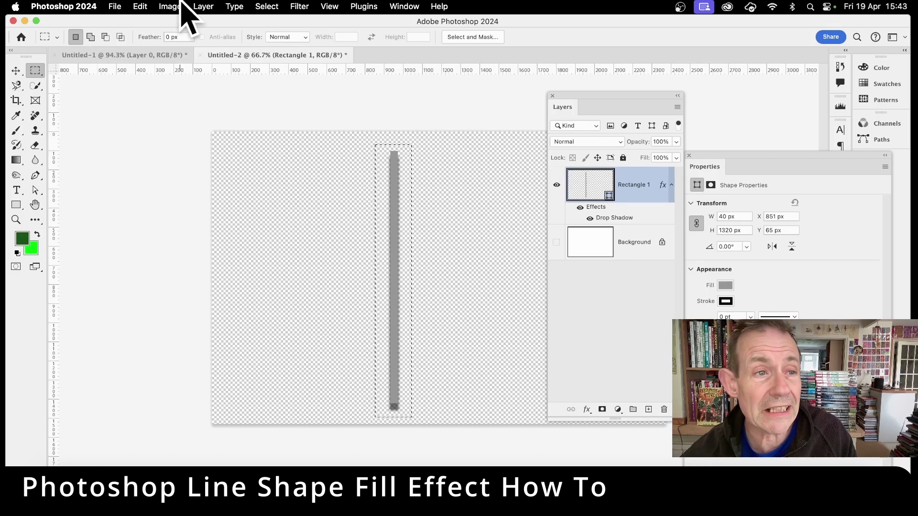
Step: Define the selected shadowed bar as a new pattern named 'Pattern 257'
{"action": "left_click", "coordinate": [139, 7]}
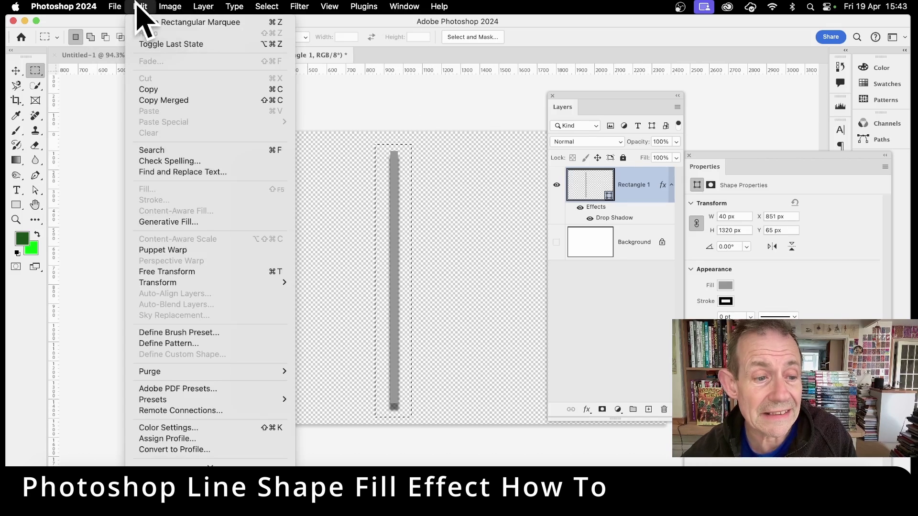
{"action": "left_click", "coordinate": [173, 345]}
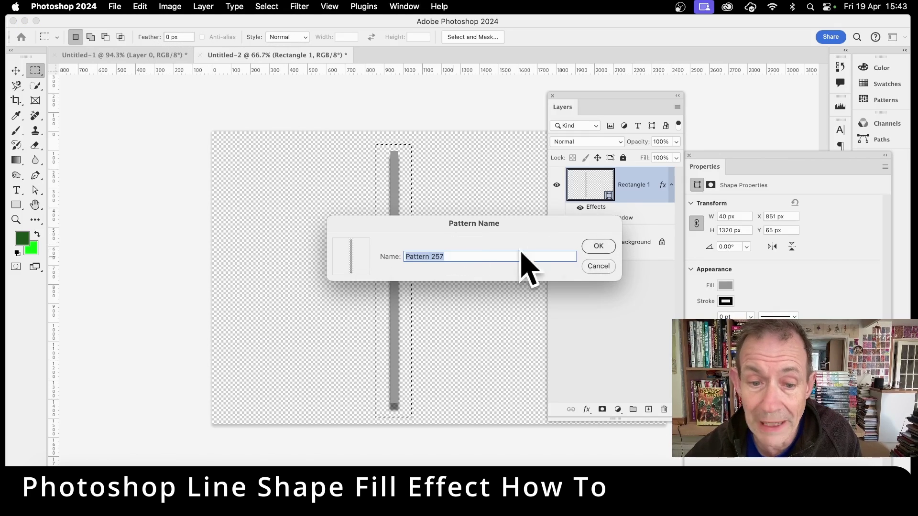
{"action": "left_click", "coordinate": [598, 246]}
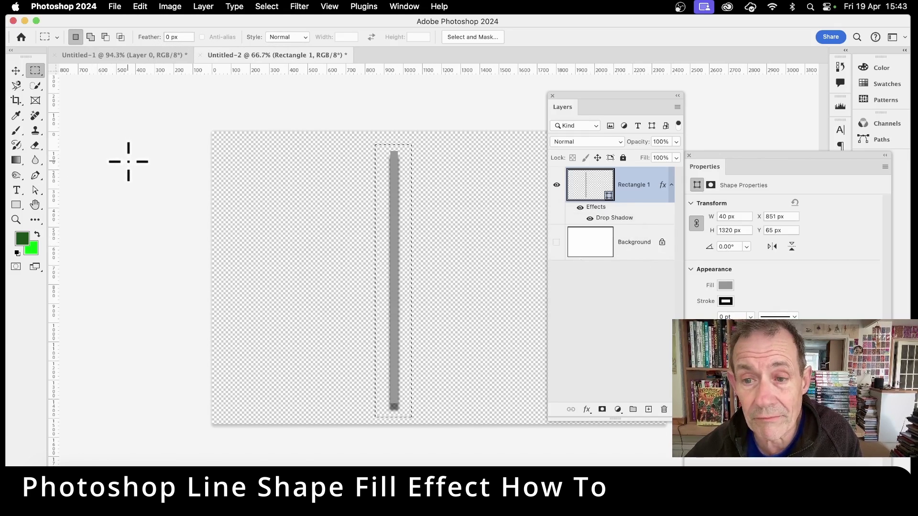
Step: Hide the bar layer, show the Background again, deselect, and make Background active
{"action": "left_click", "coordinate": [557, 184]}
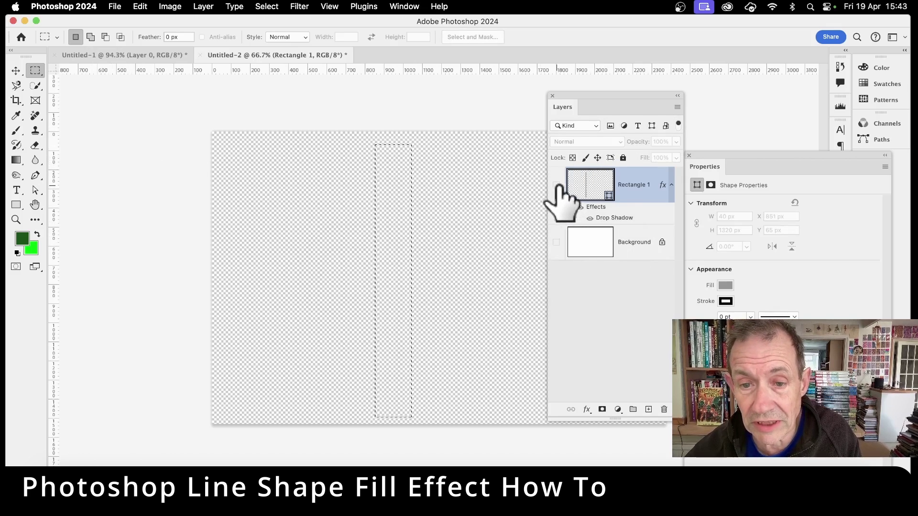
{"action": "left_click", "coordinate": [556, 241]}
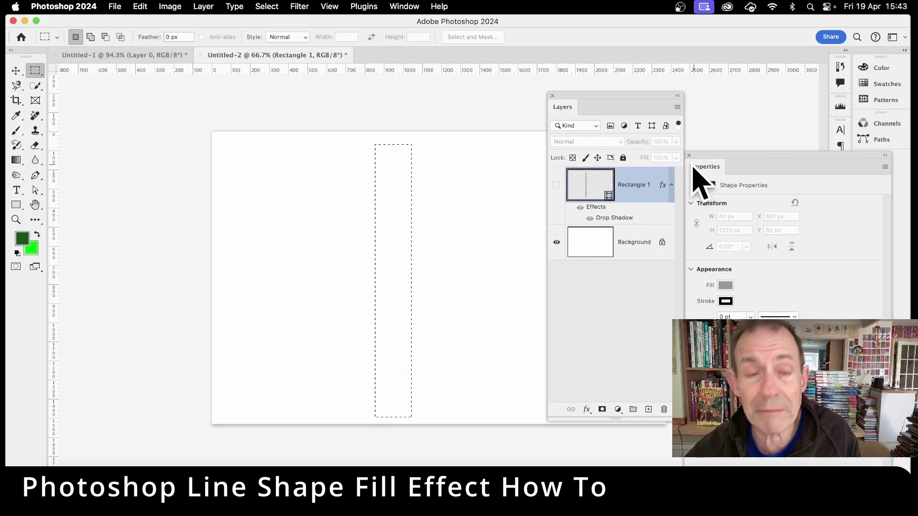
{"action": "left_click", "coordinate": [268, 7]}
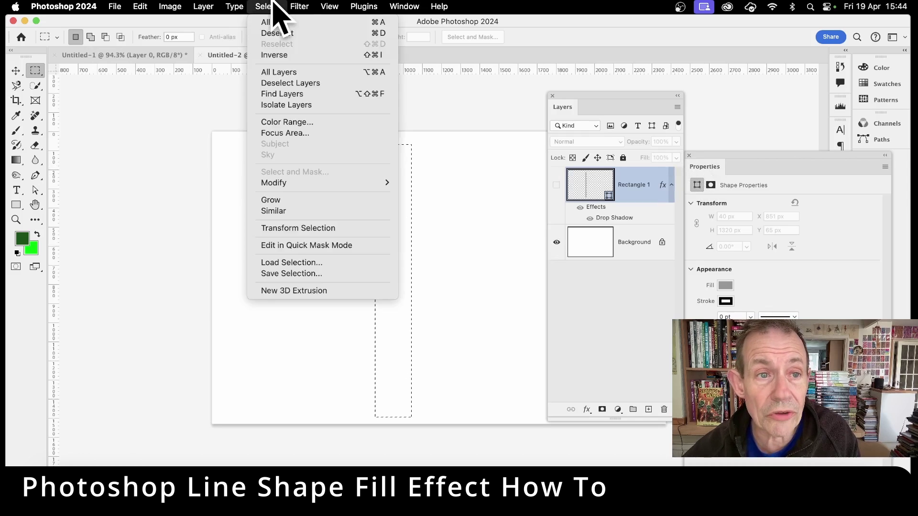
{"action": "left_click", "coordinate": [277, 33]}
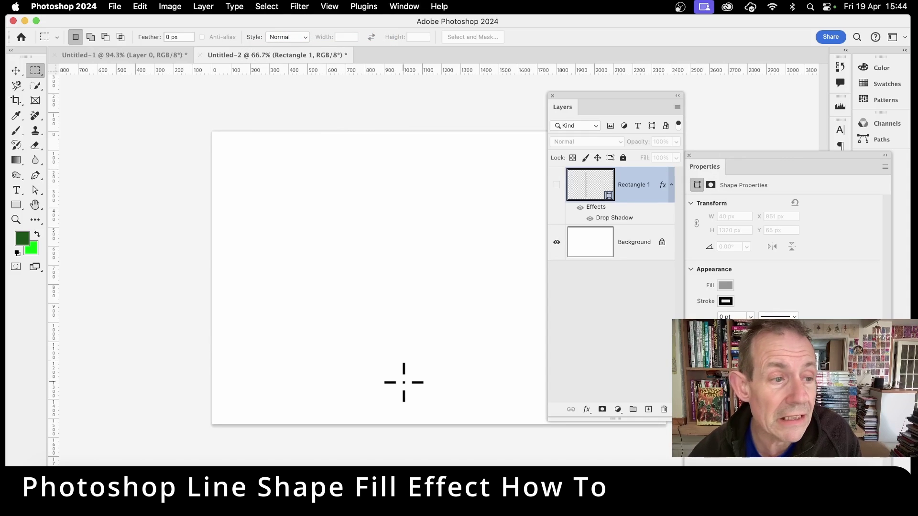
{"action": "left_click", "coordinate": [143, 6]}
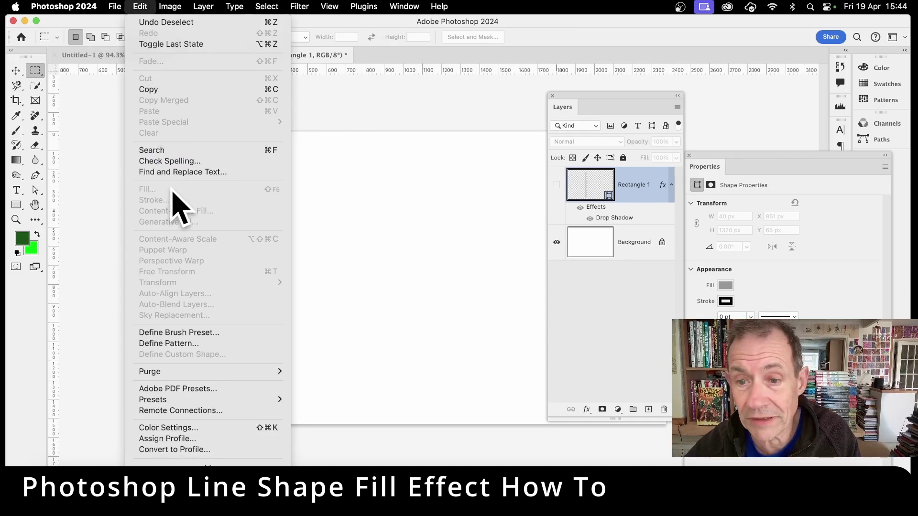
{"action": "left_click", "coordinate": [836, 309]}
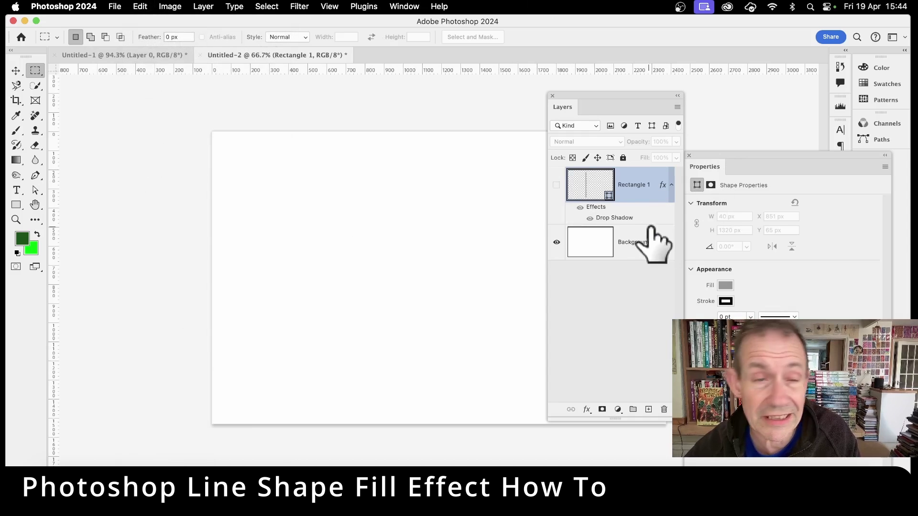
{"action": "left_click", "coordinate": [607, 244]}
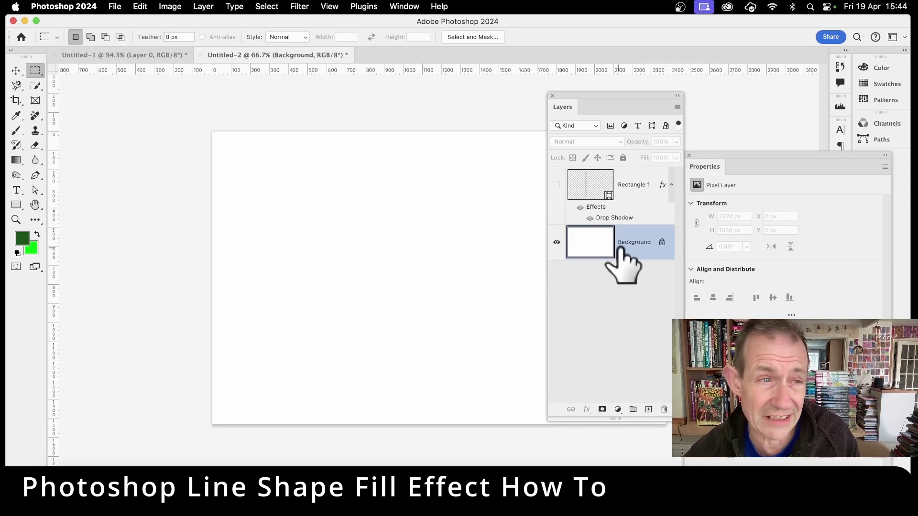
Step: Fill the Background with the line pattern using the Random Fill script
{"action": "left_click", "coordinate": [141, 7]}
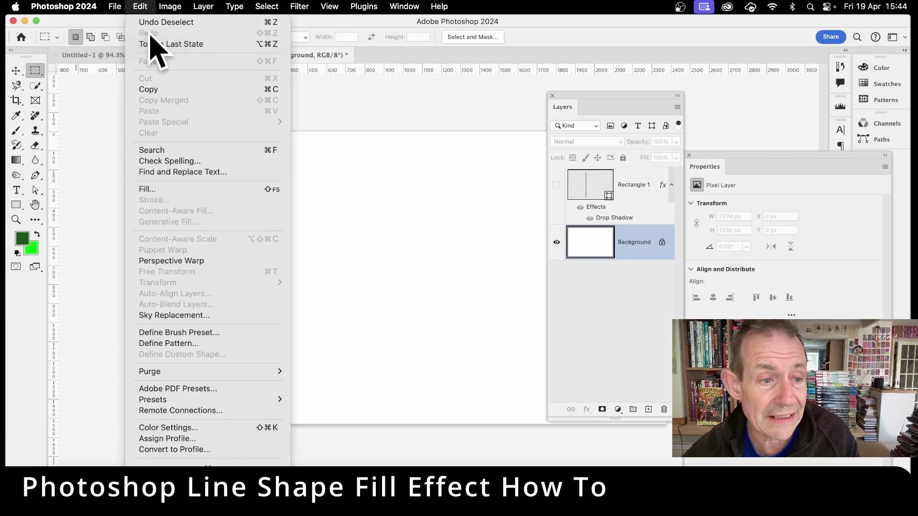
{"action": "left_click", "coordinate": [171, 189]}
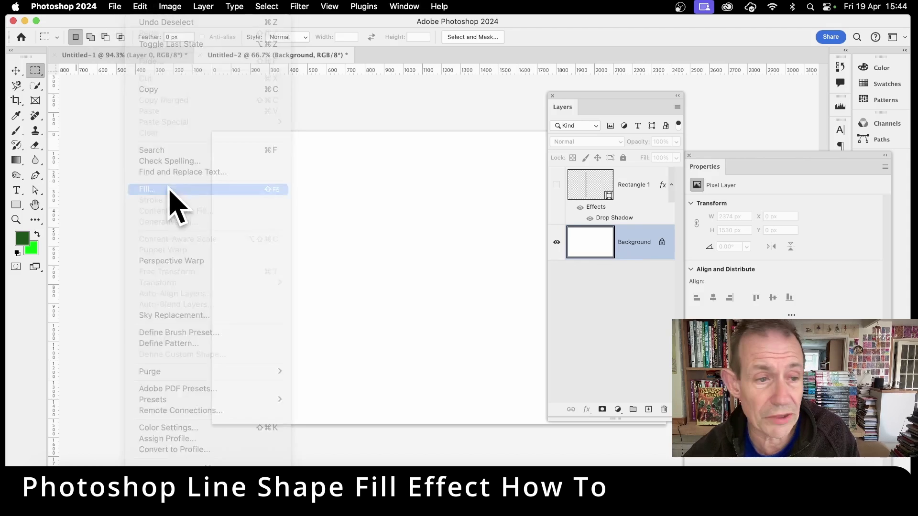
{"action": "left_click", "coordinate": [272, 158]}
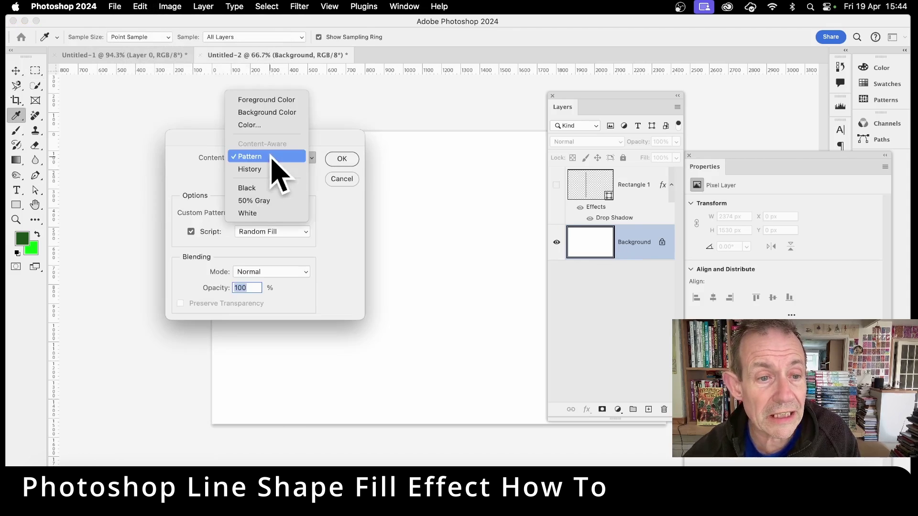
{"action": "left_click", "coordinate": [271, 157]}
{"action": "left_click", "coordinate": [254, 212]}
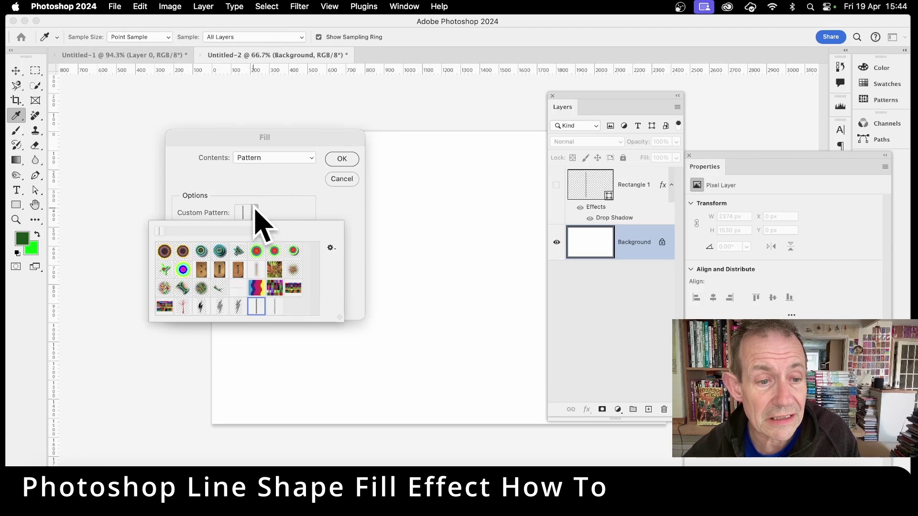
{"action": "left_click", "coordinate": [274, 306]}
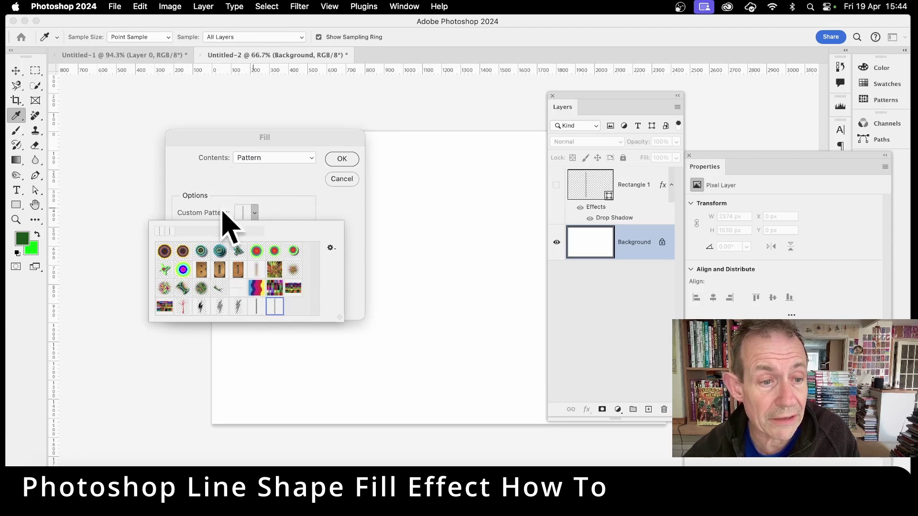
{"action": "left_click", "coordinate": [253, 214]}
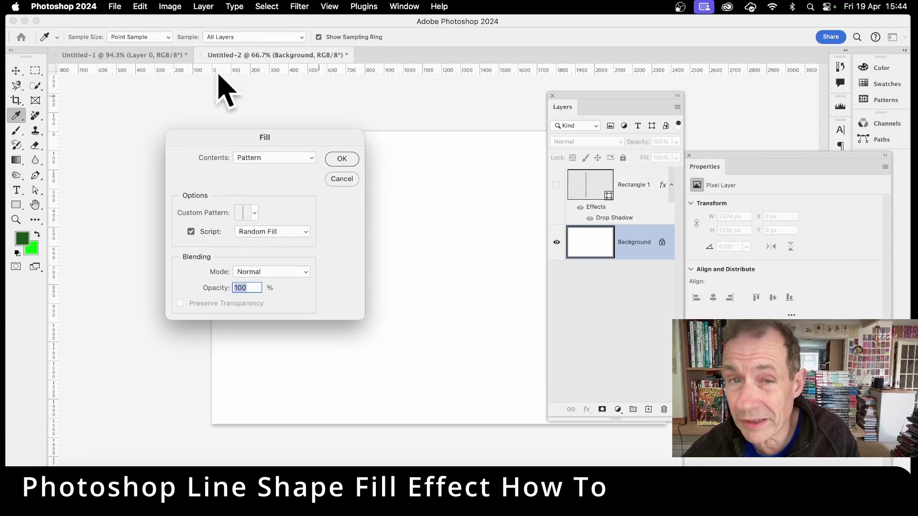
{"action": "left_click", "coordinate": [190, 231]}
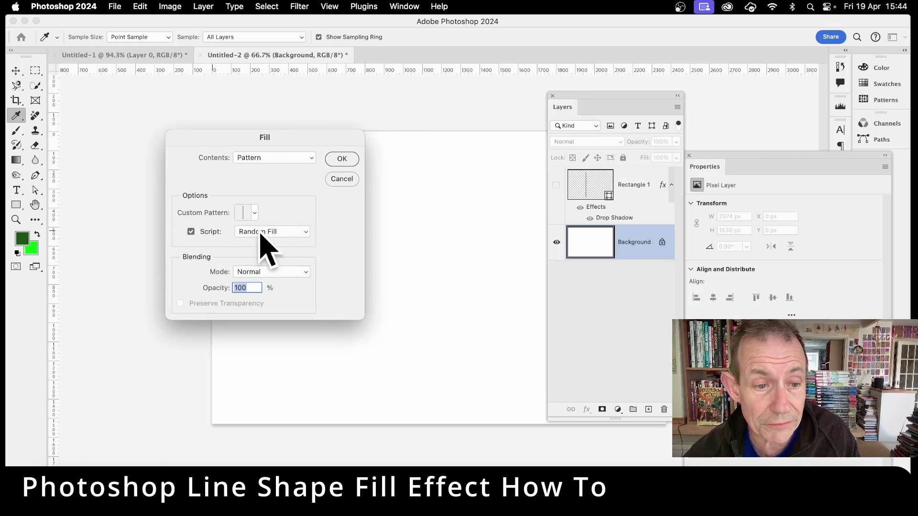
{"action": "left_click", "coordinate": [261, 232]}
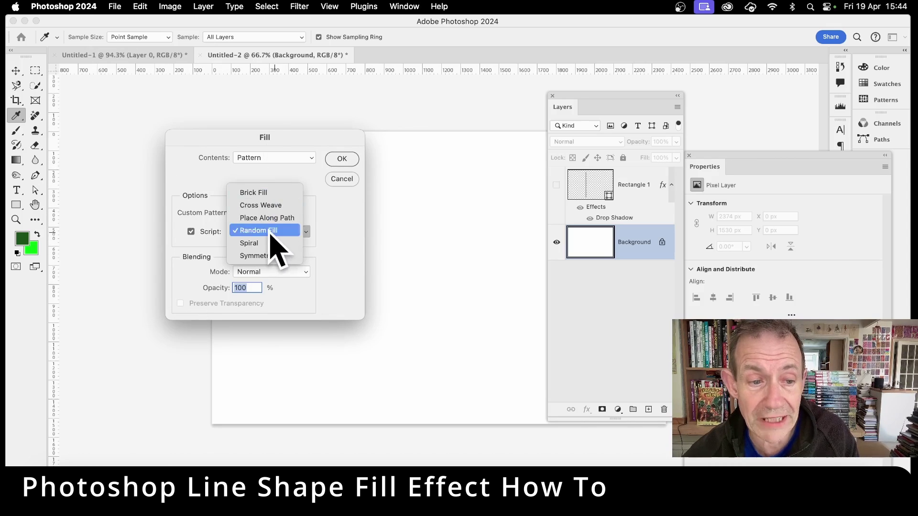
{"action": "left_click", "coordinate": [270, 232]}
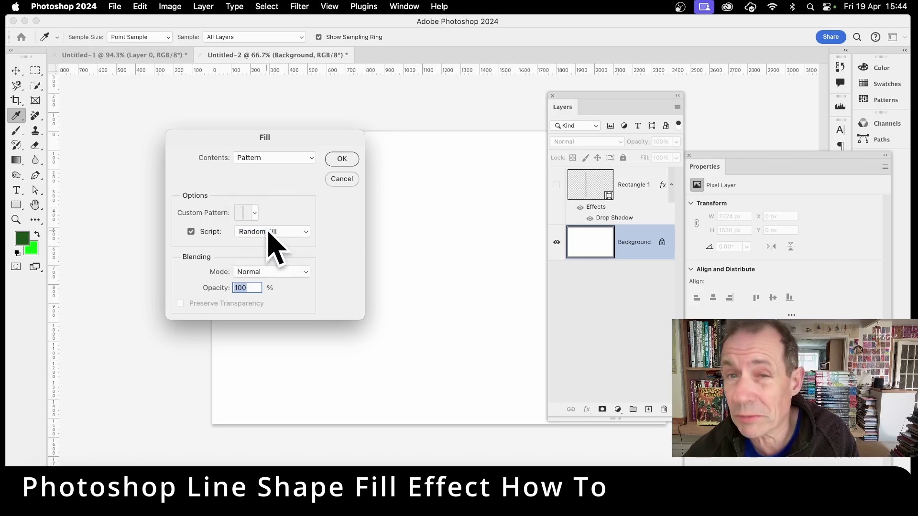
{"action": "left_click", "coordinate": [341, 158]}
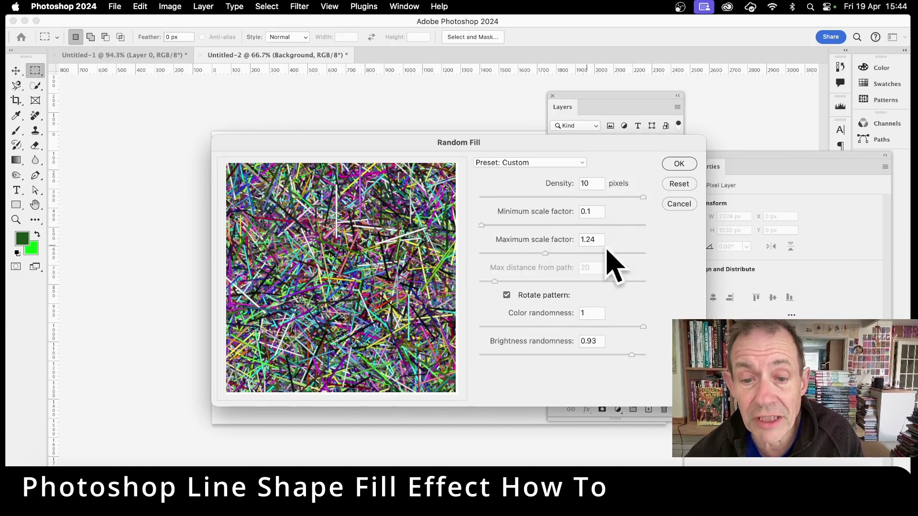
Step: Render the Random Fill with Rotate pattern on, scattering rotated multicoloured bars
{"action": "left_click", "coordinate": [507, 295]}
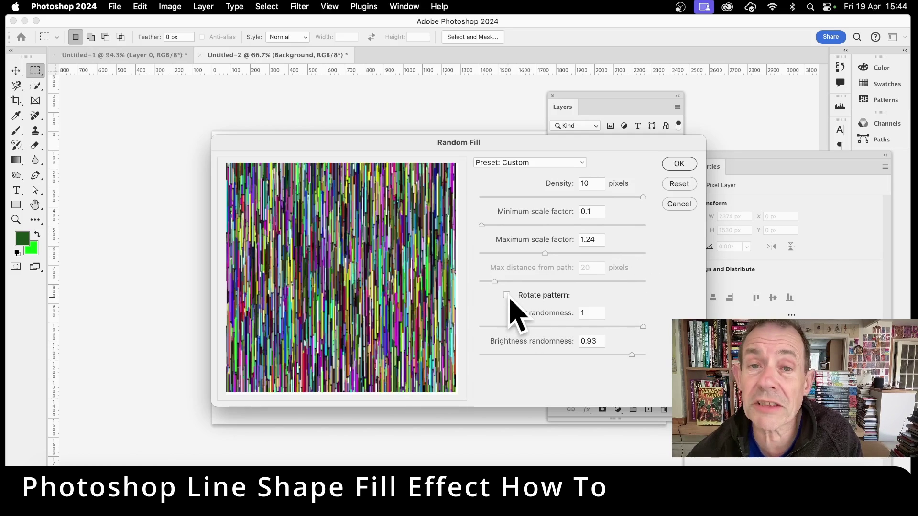
{"action": "left_click", "coordinate": [507, 295]}
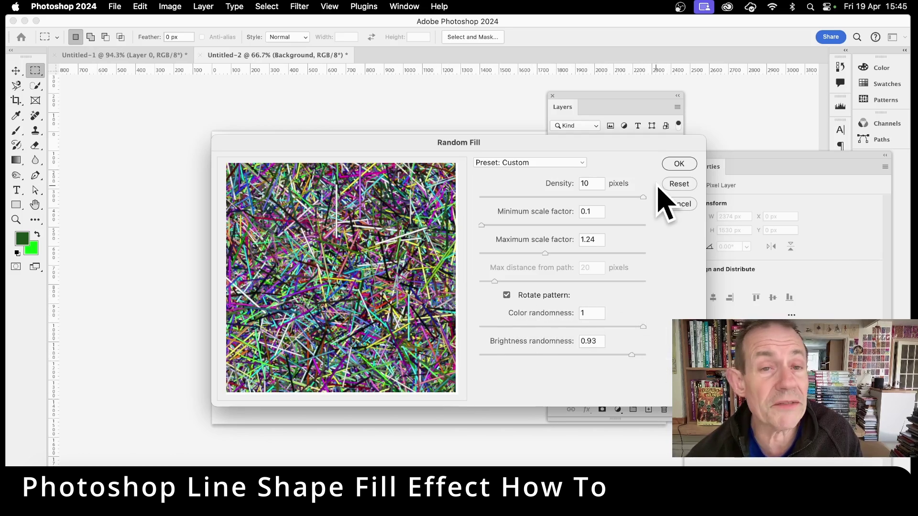
{"action": "left_click", "coordinate": [679, 165]}
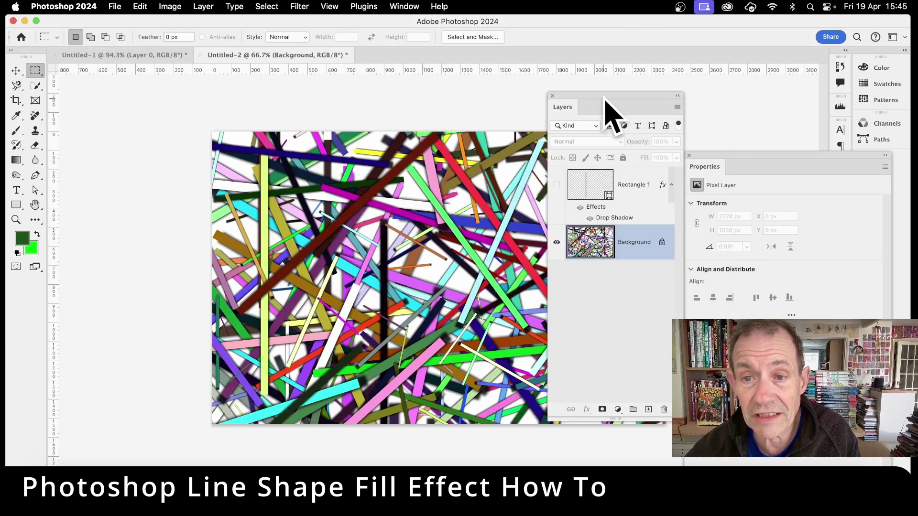
Step: Rerun the Random Fill pattern fill three times to reshuffle the coloured bars
{"action": "left_click_drag", "start_coordinate": [605, 99], "coordinate": [736, 95]}
{"action": "left_click", "coordinate": [144, 6]}
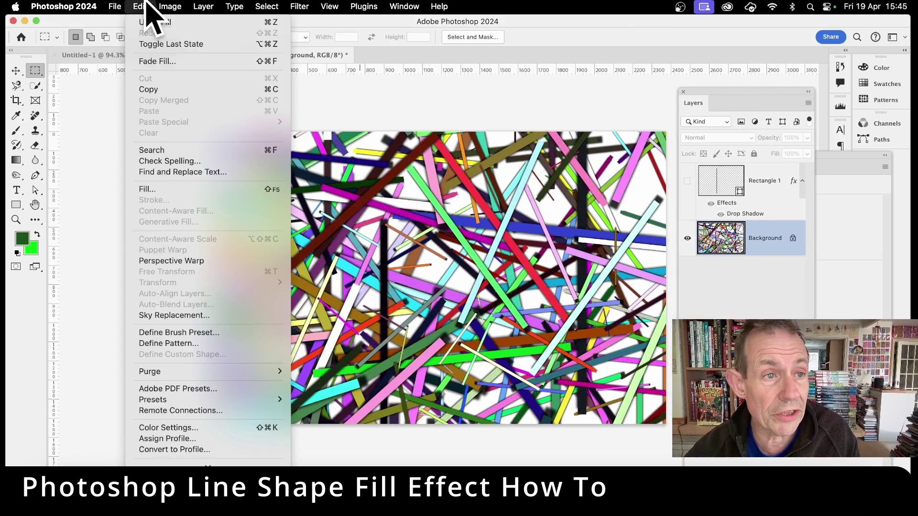
{"action": "left_click", "coordinate": [159, 189]}
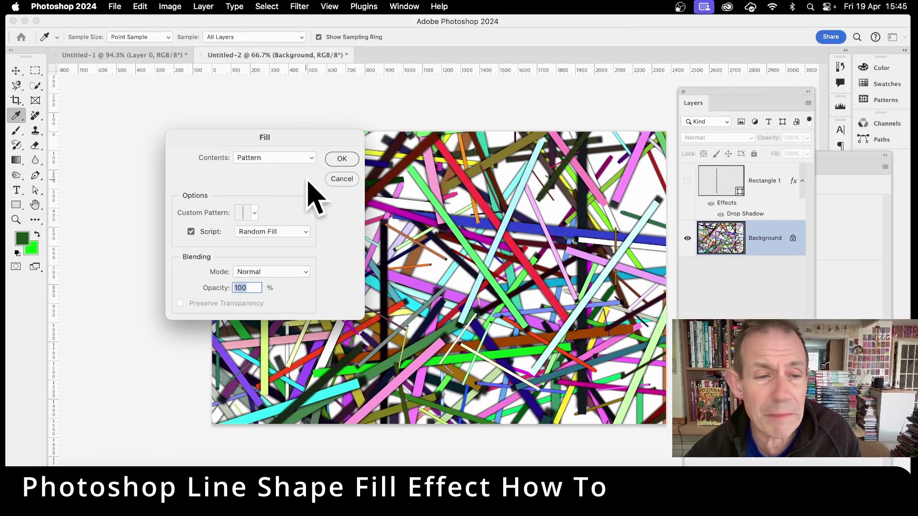
{"action": "left_click", "coordinate": [342, 159]}
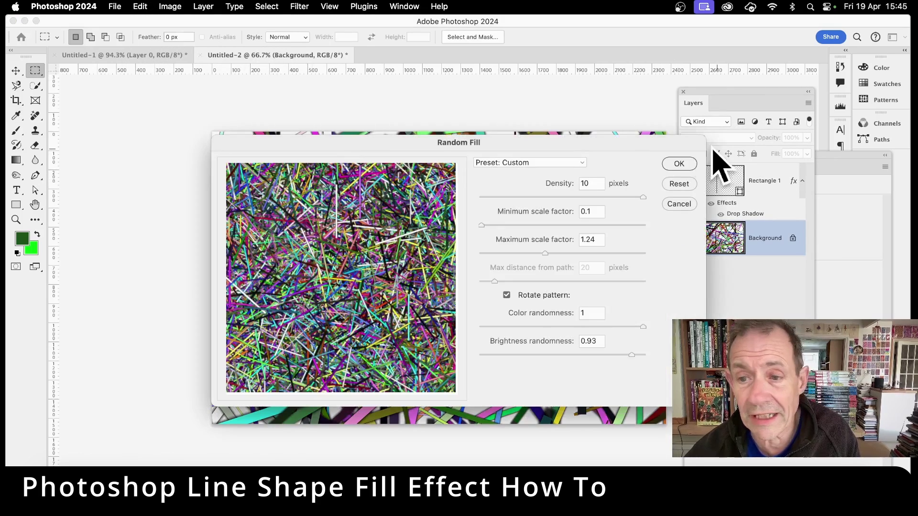
{"action": "left_click", "coordinate": [679, 163]}
{"action": "left_click", "coordinate": [140, 7]}
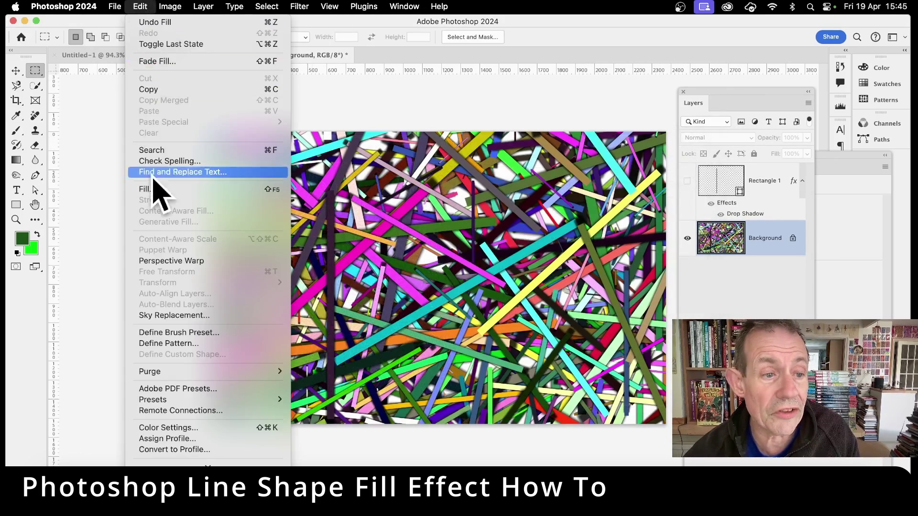
{"action": "left_click", "coordinate": [157, 189]}
{"action": "left_click", "coordinate": [345, 159]}
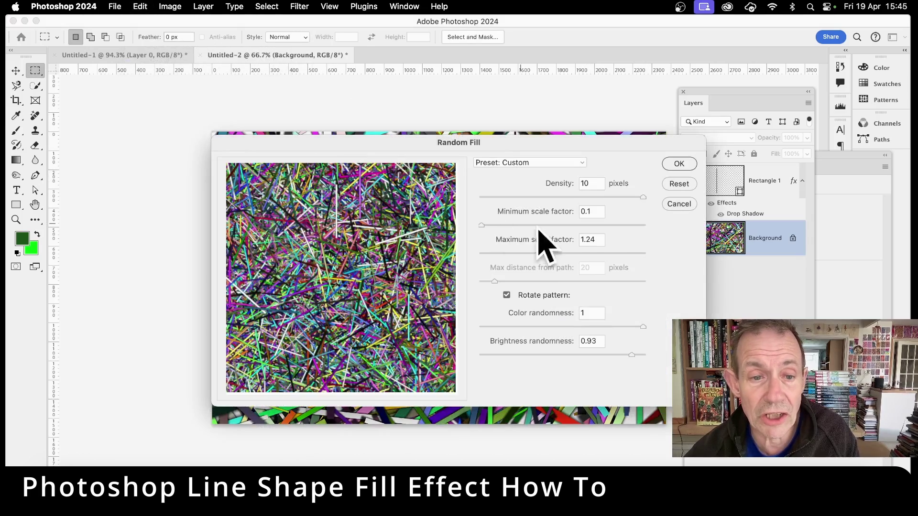
{"action": "left_click", "coordinate": [679, 163]}
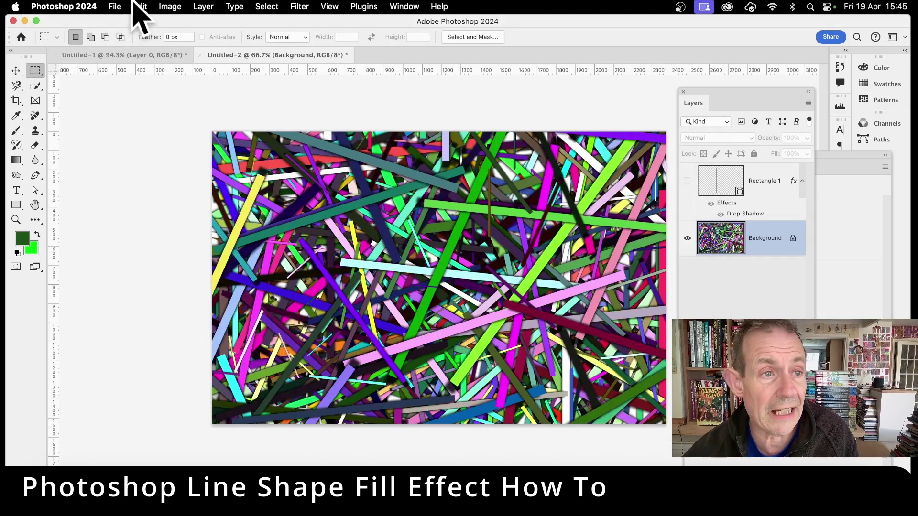
{"action": "left_click", "coordinate": [139, 7]}
{"action": "left_click", "coordinate": [157, 189]}
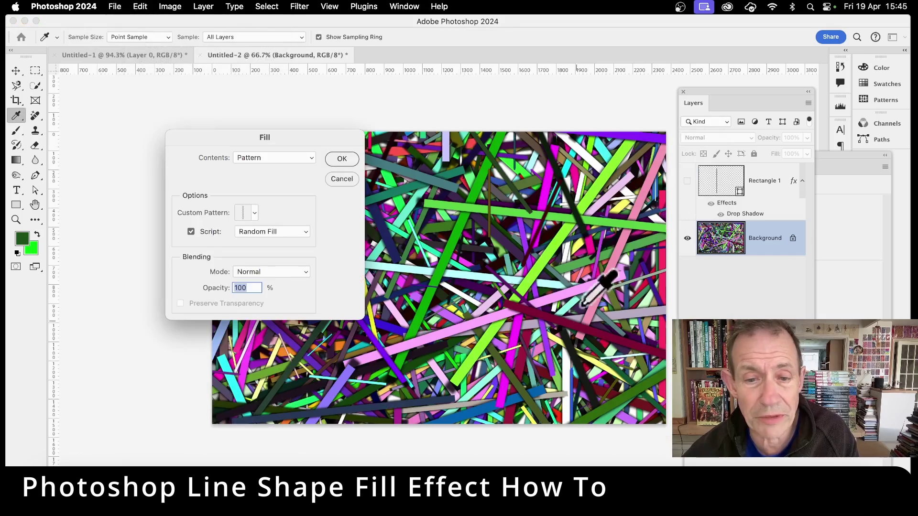
{"action": "left_click", "coordinate": [342, 159]}
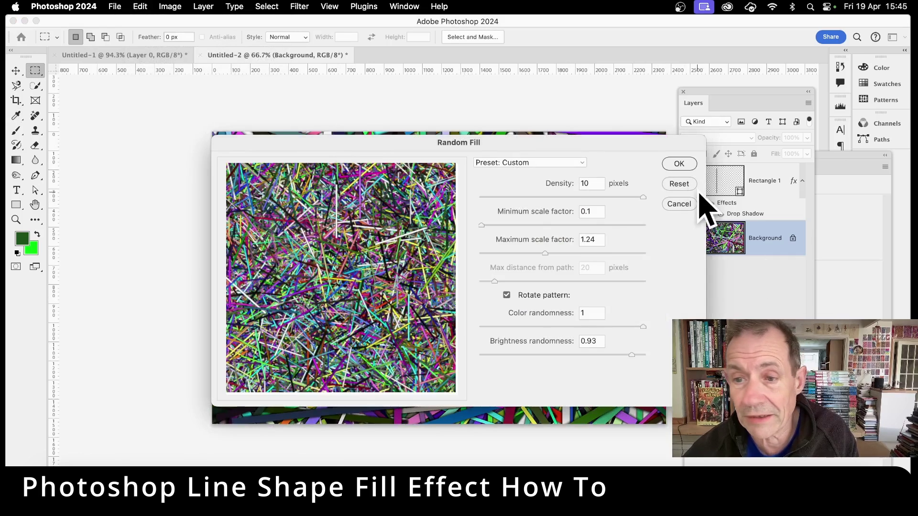
{"action": "left_click", "coordinate": [679, 163]}
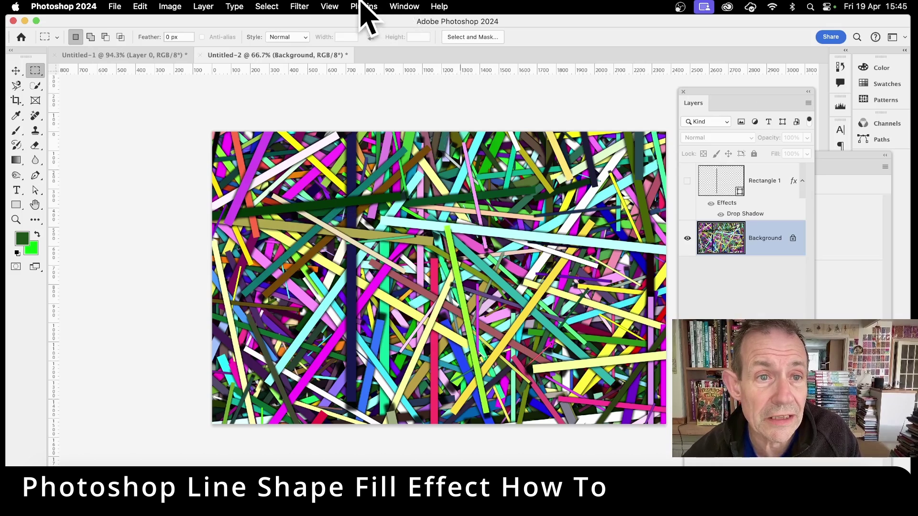
Step: Apply a Wave filter with minimum wavelength 336, Wrap Around edges, and a randomized variation
{"action": "left_click", "coordinate": [305, 4]}
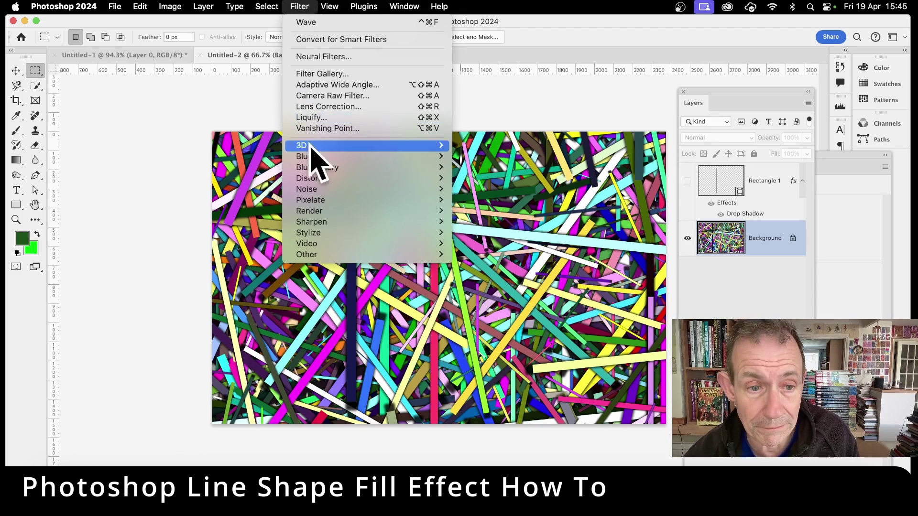
{"action": "mouse_move", "coordinate": [318, 179]}
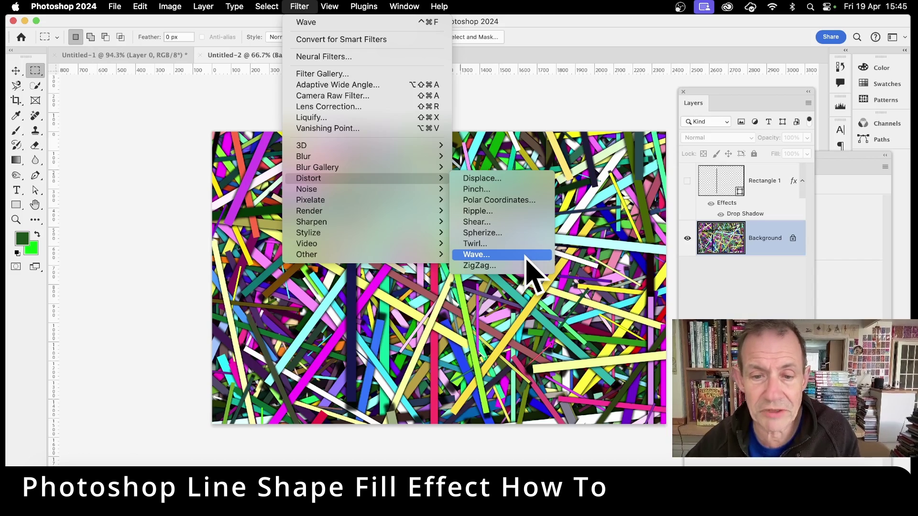
{"action": "left_click", "coordinate": [526, 257]}
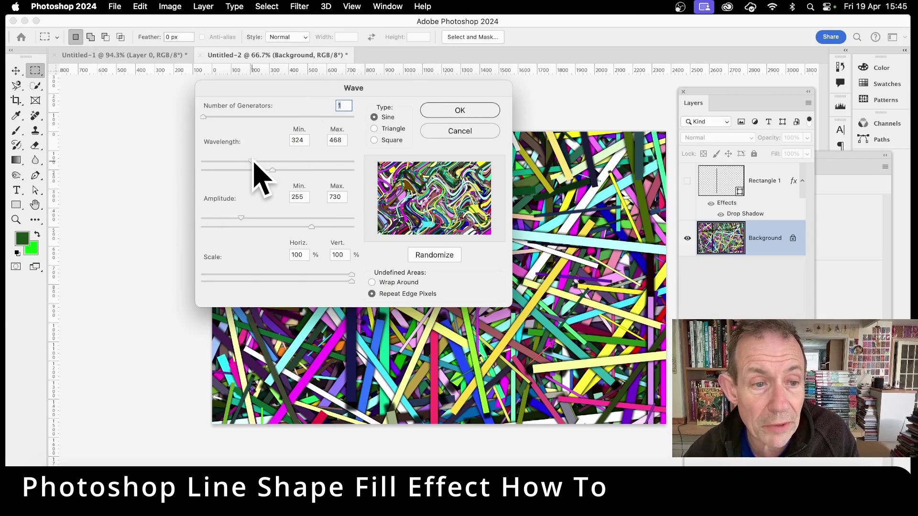
{"action": "left_click_drag", "start_coordinate": [254, 161], "coordinate": [253, 162]}
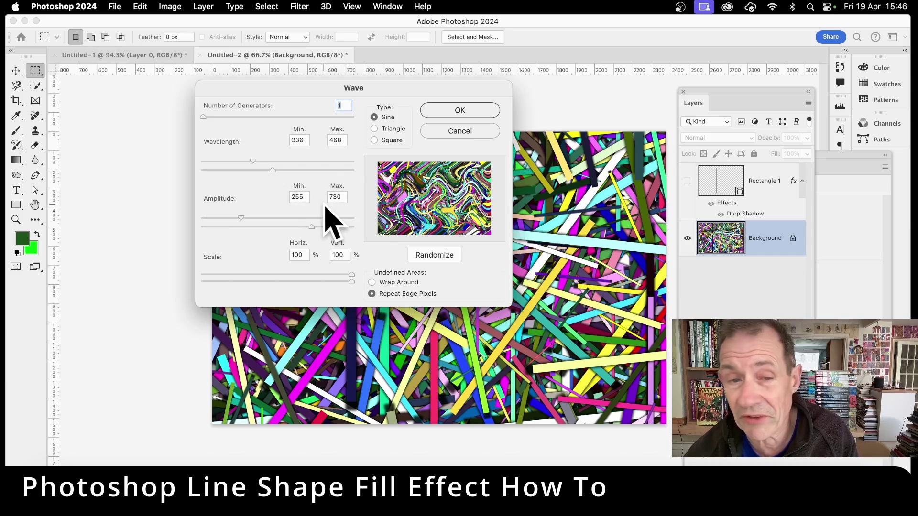
{"action": "left_click", "coordinate": [372, 283]}
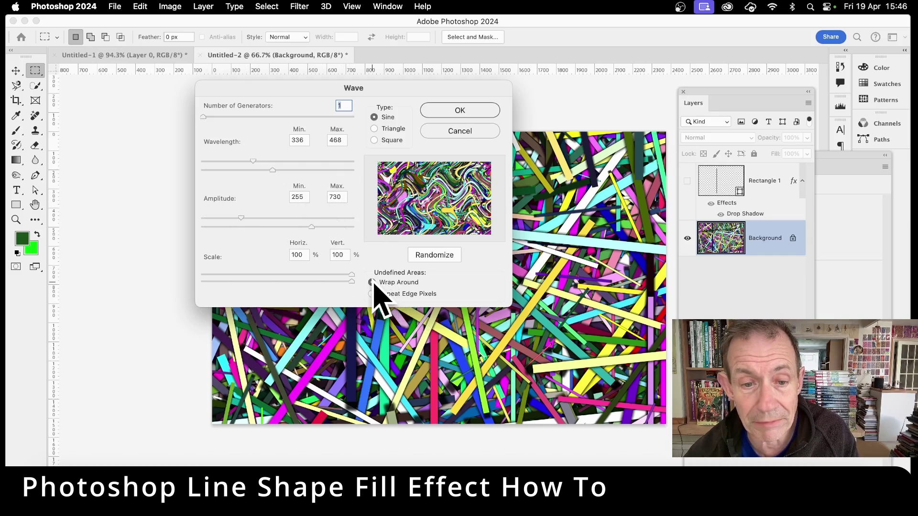
{"action": "left_click", "coordinate": [439, 256]}
{"action": "left_click", "coordinate": [439, 256]}
{"action": "left_click", "coordinate": [439, 257]}
{"action": "left_click", "coordinate": [439, 257]}
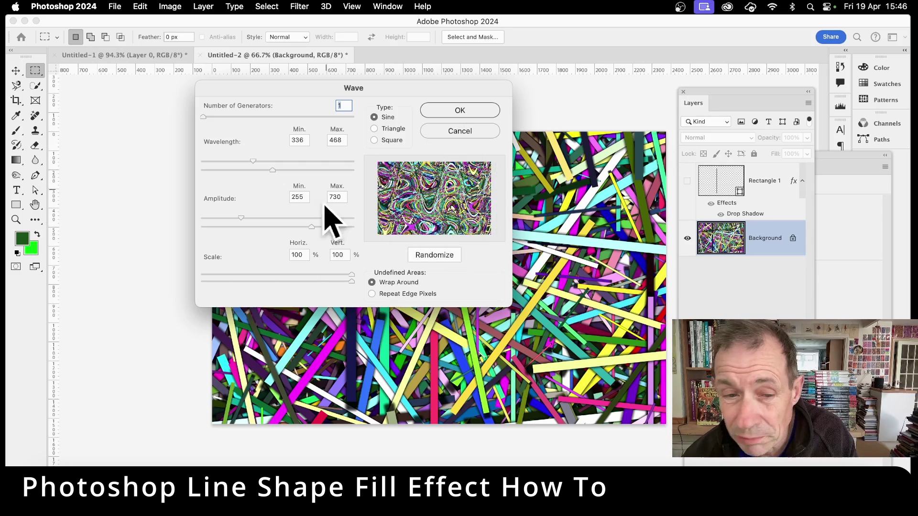
{"action": "left_click", "coordinate": [438, 256]}
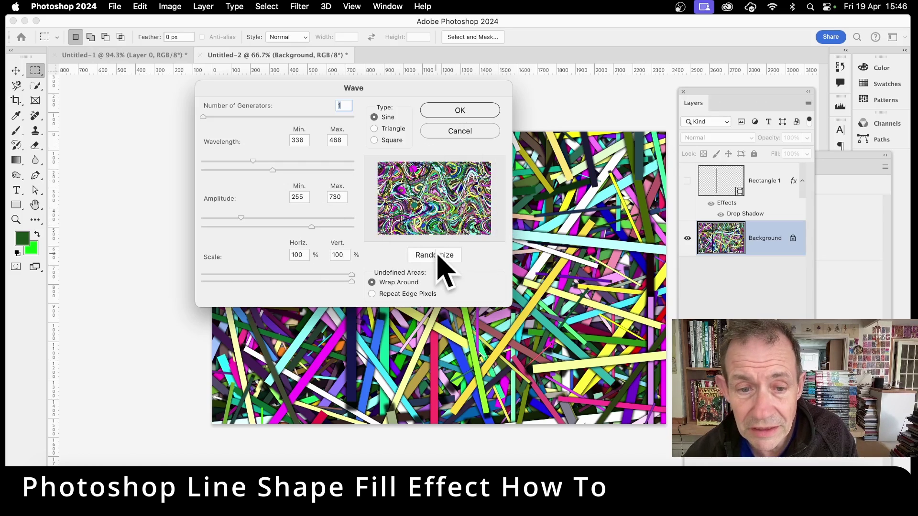
{"action": "left_click", "coordinate": [461, 111]}
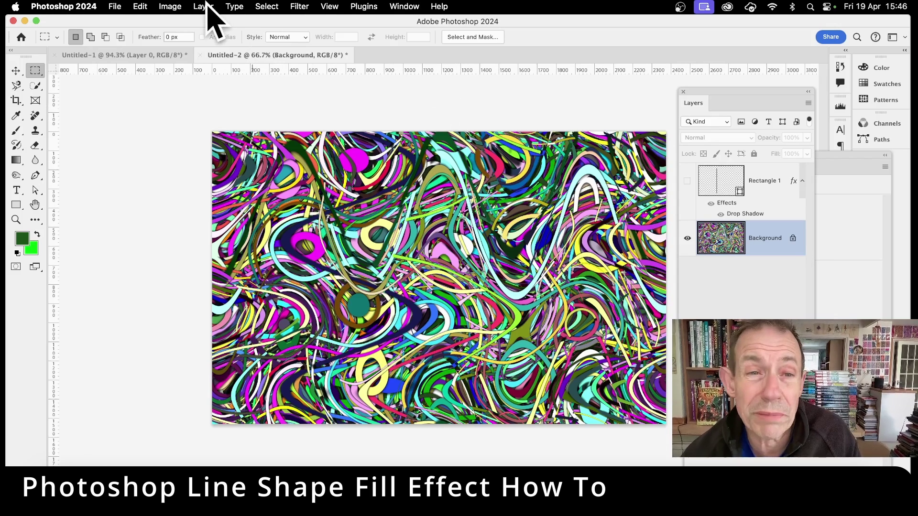
Step: Reapply the last Wave filter for tighter looping swirls, then zoom in to inspect
{"action": "left_click", "coordinate": [299, 6]}
{"action": "left_click", "coordinate": [303, 21]}
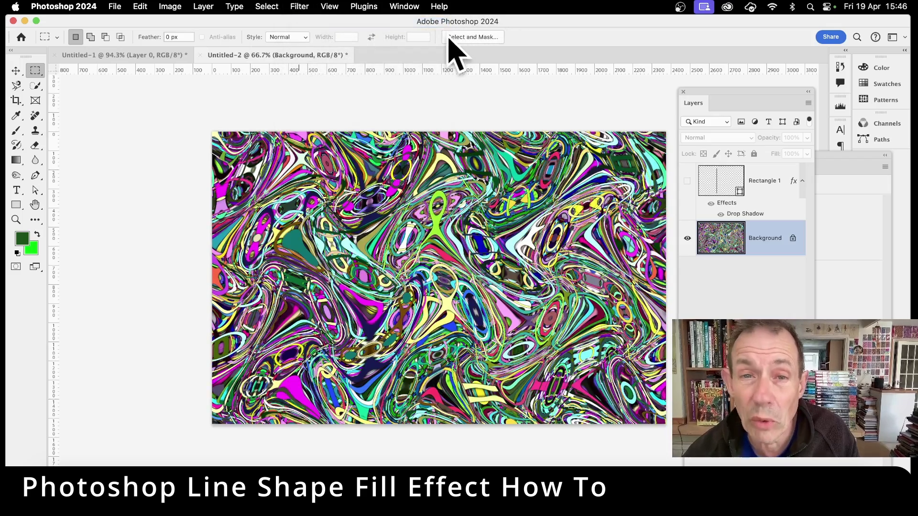
{"action": "left_click", "coordinate": [15, 219]}
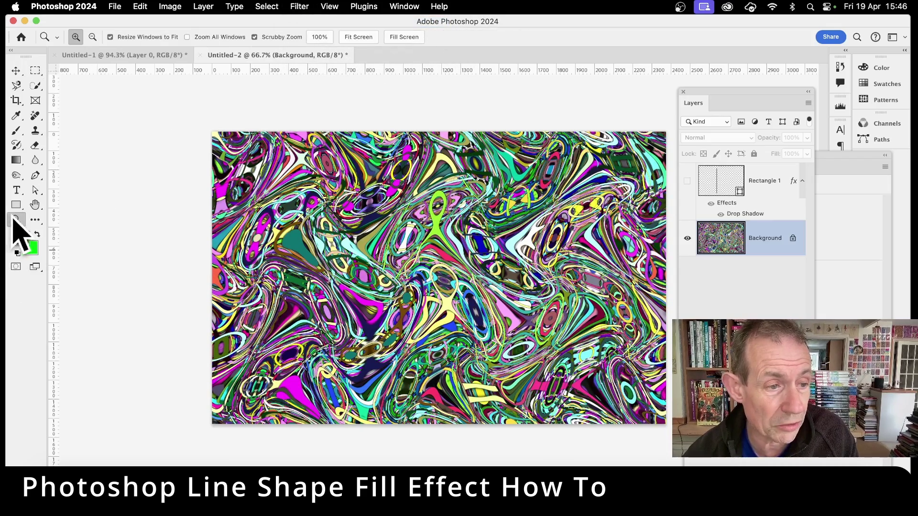
{"action": "left_click_drag", "start_coordinate": [364, 230], "coordinate": [389, 248]}
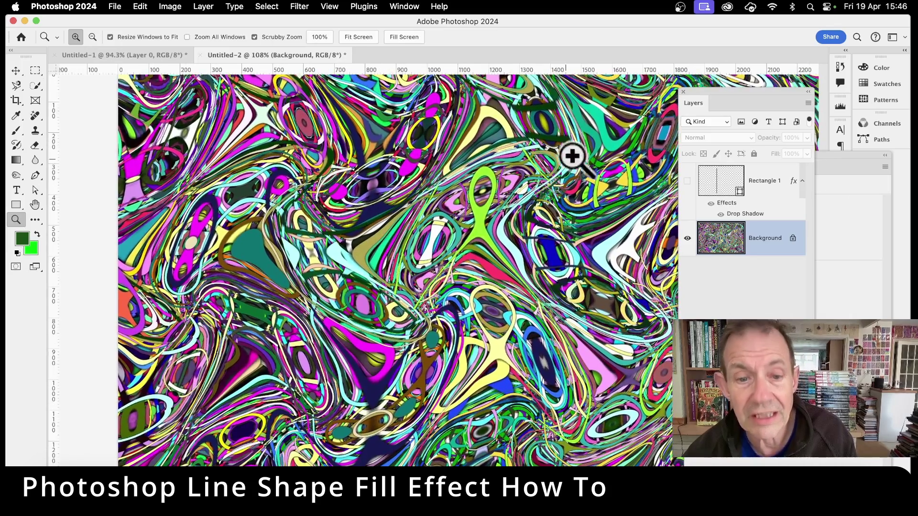